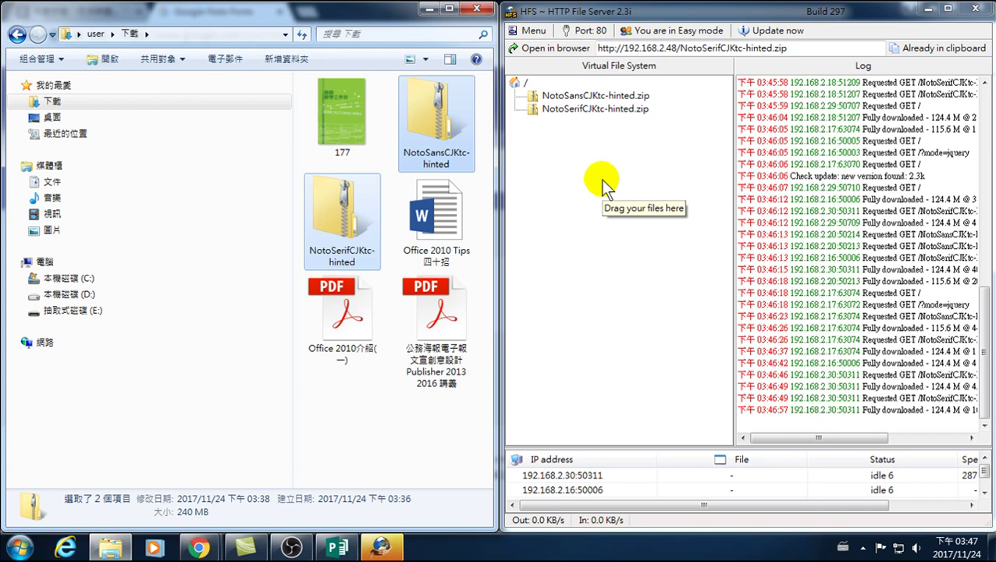
# Bring the open Office 2010 Tips 四十招 publication in Publisher to the front from the taskbar.
pyautogui.click(337, 548)
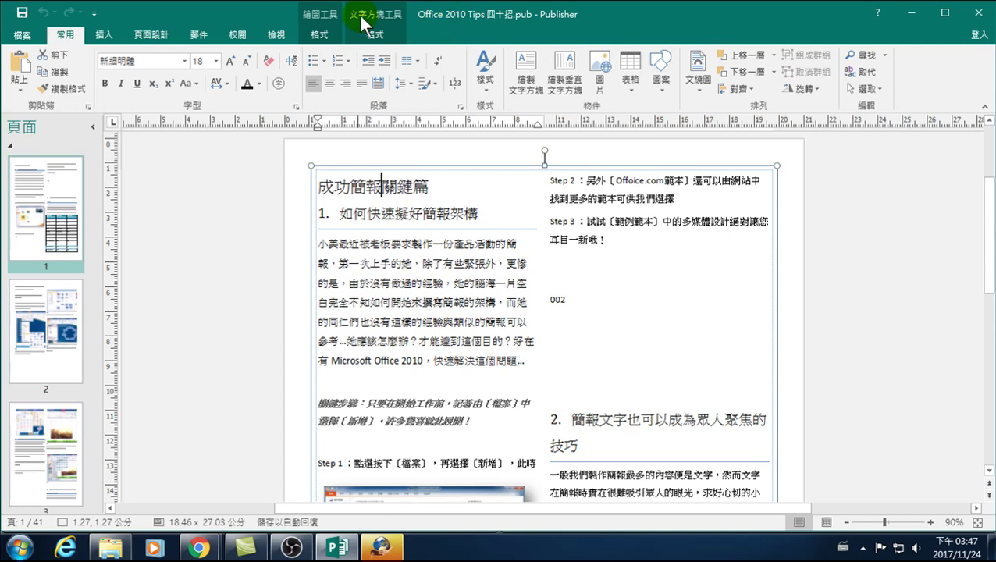
# Close the Office 2010 Tips publication and launch Publisher 2016 from the Start menu.
pyautogui.click(980, 19)
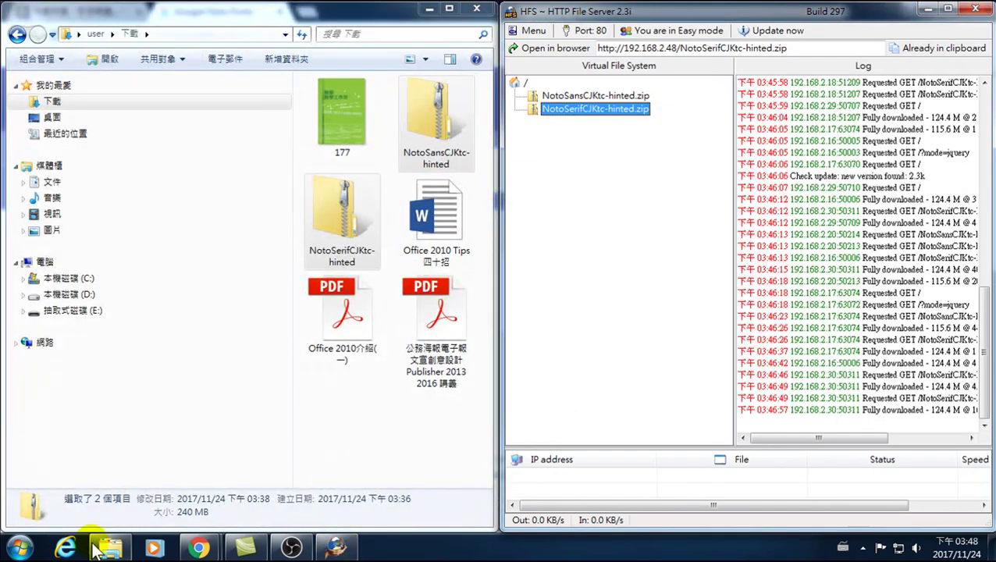
pyautogui.click(19, 552)
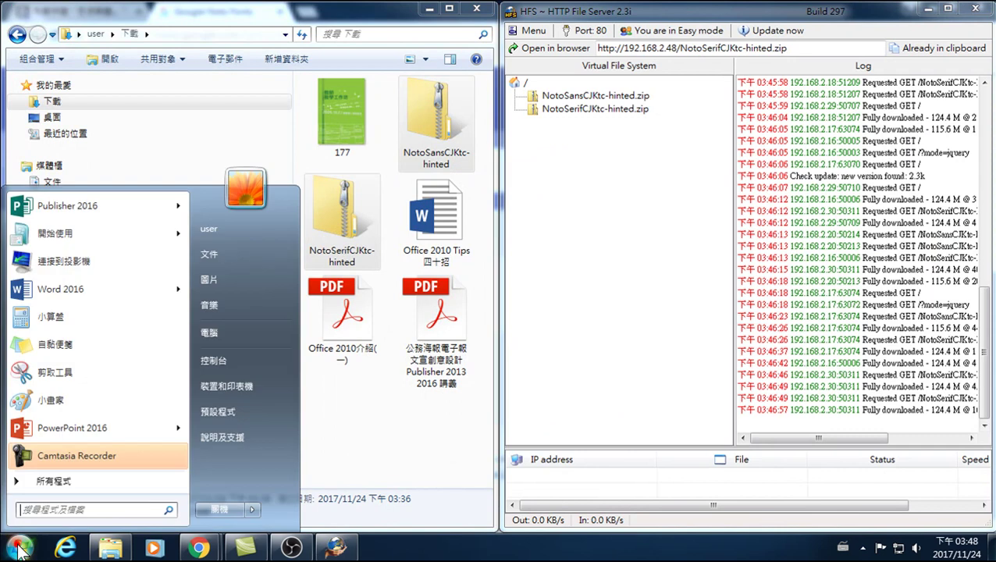
pyautogui.click(61, 208)
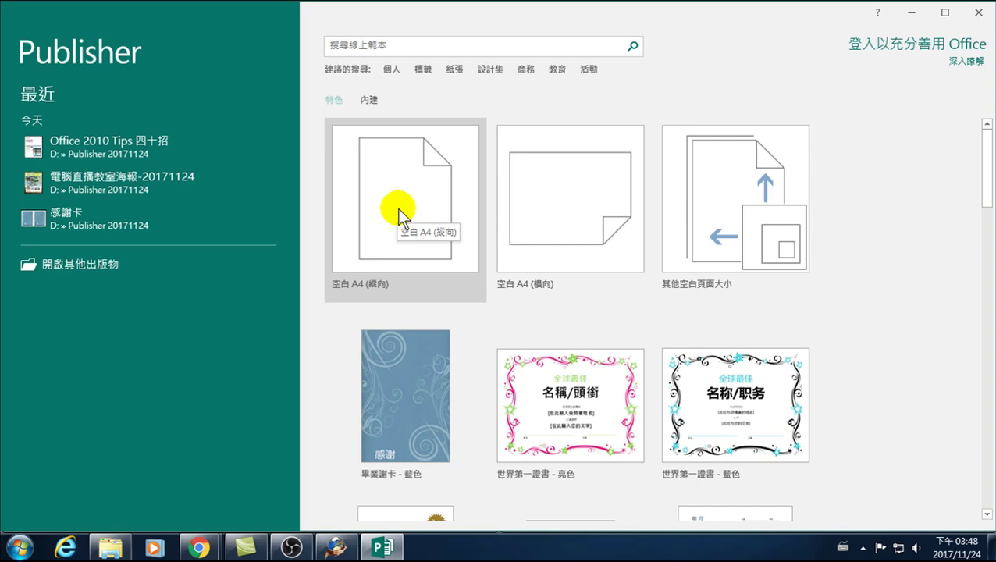
# Create a new publication from the 空白 A4 (縱向) blank template.
pyautogui.click(393, 186)
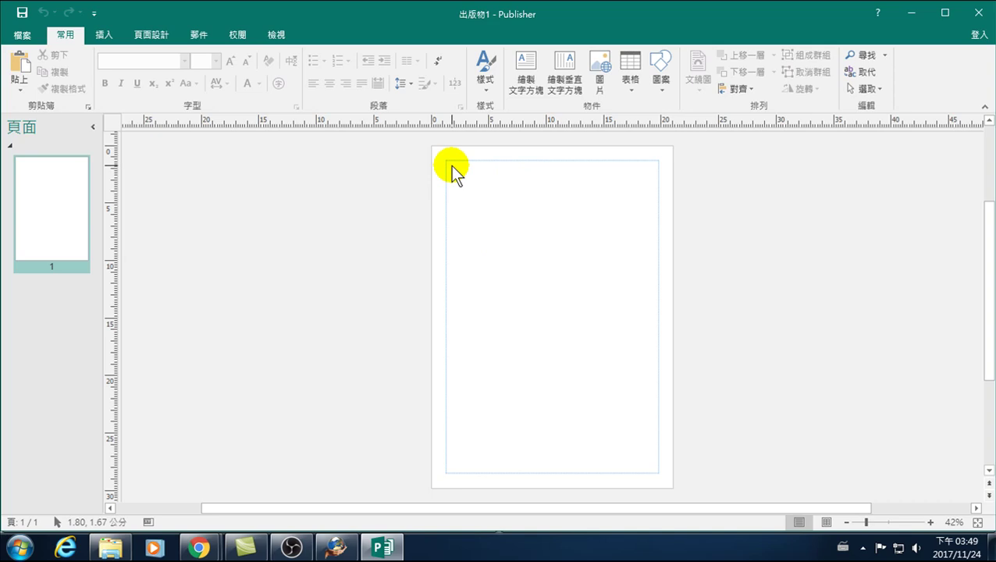
# Open the full Page Setup dialog from the 頁面設計 tab's 大小 list.
pyautogui.click(148, 34)
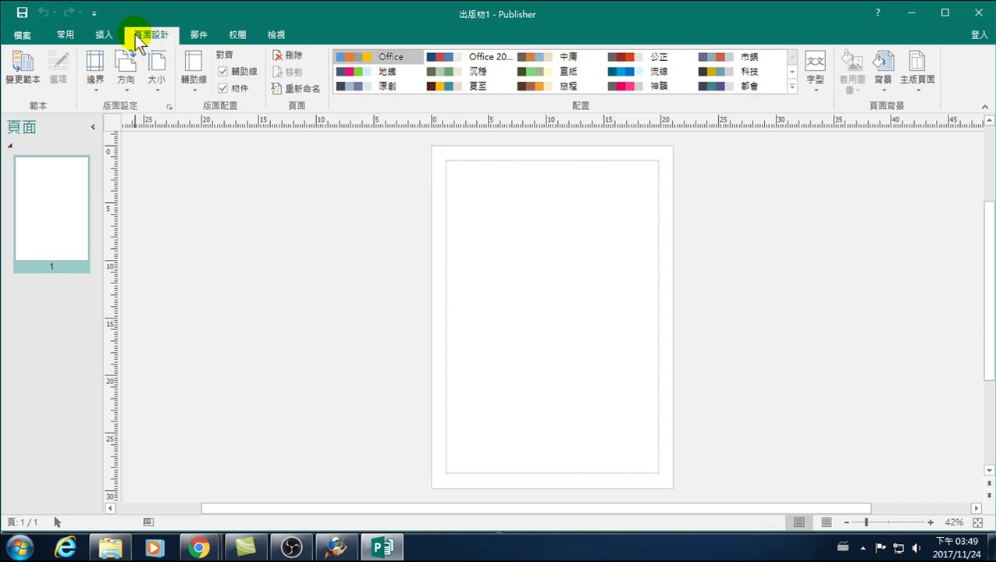
pyautogui.click(157, 72)
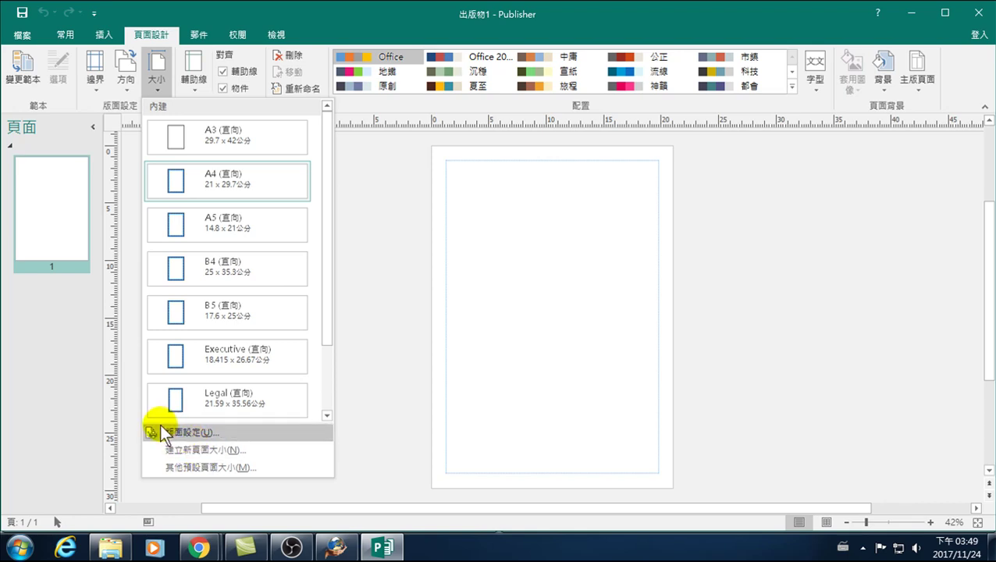
pyautogui.click(190, 431)
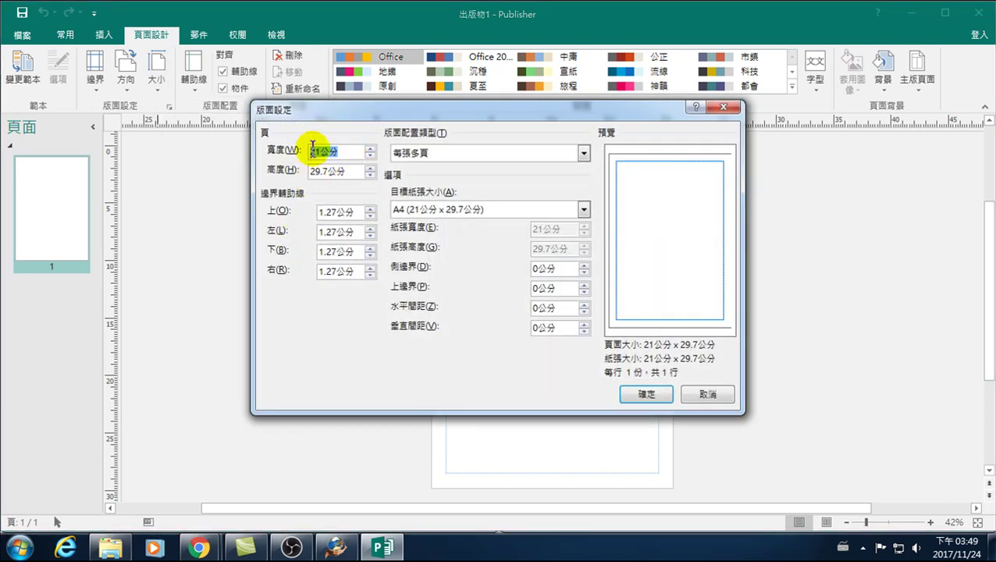
# Enter a page width of 90 cm and a height of 115 cm.
pyautogui.moveTo(323, 152); pyautogui.dragTo(286, 160)
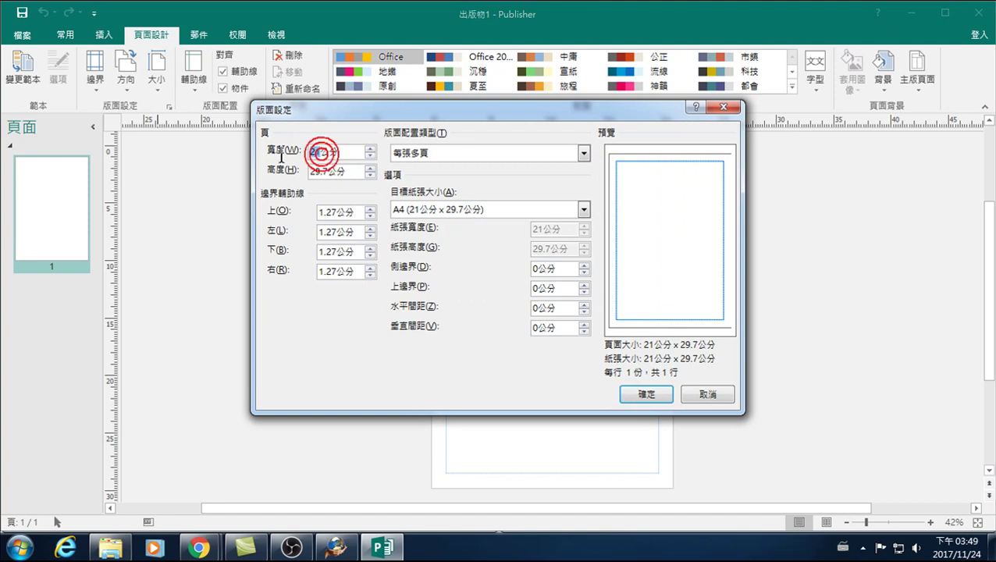
pyautogui.write('90')
pyautogui.moveTo(311, 171); pyautogui.dragTo(329, 171)
pyautogui.write('11')
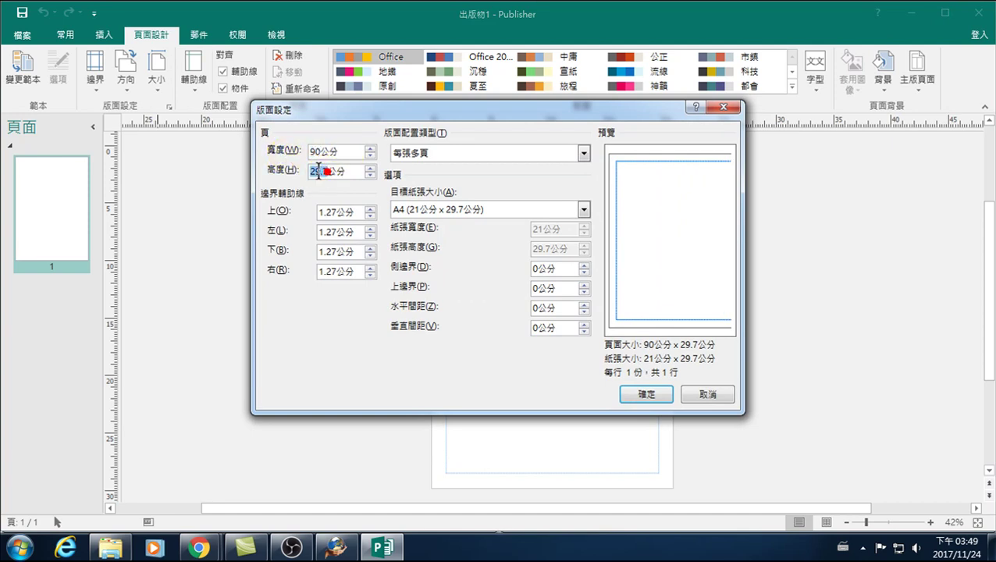
pyautogui.write('5')
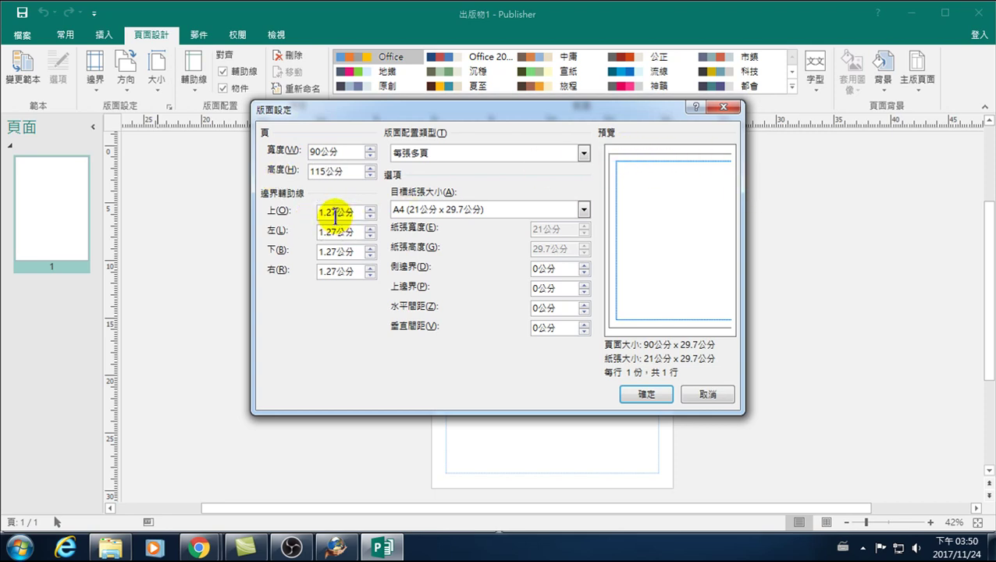
pyautogui.moveTo(338, 212); pyautogui.dragTo(300, 223)
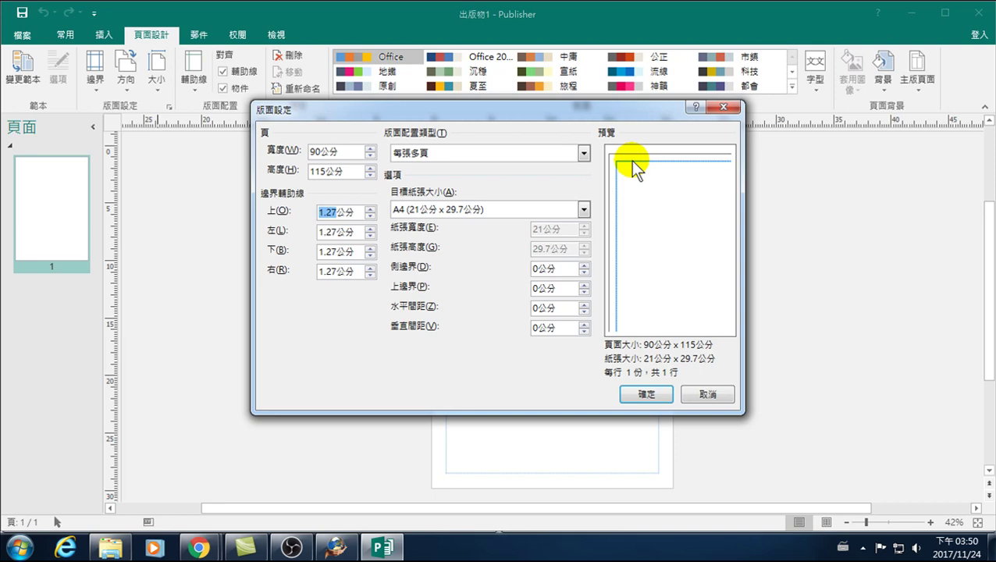
# Enter 2 cm for the top, left, bottom and right margin guides.
pyautogui.click(333, 210)
pyautogui.moveTo(335, 210); pyautogui.dragTo(311, 221)
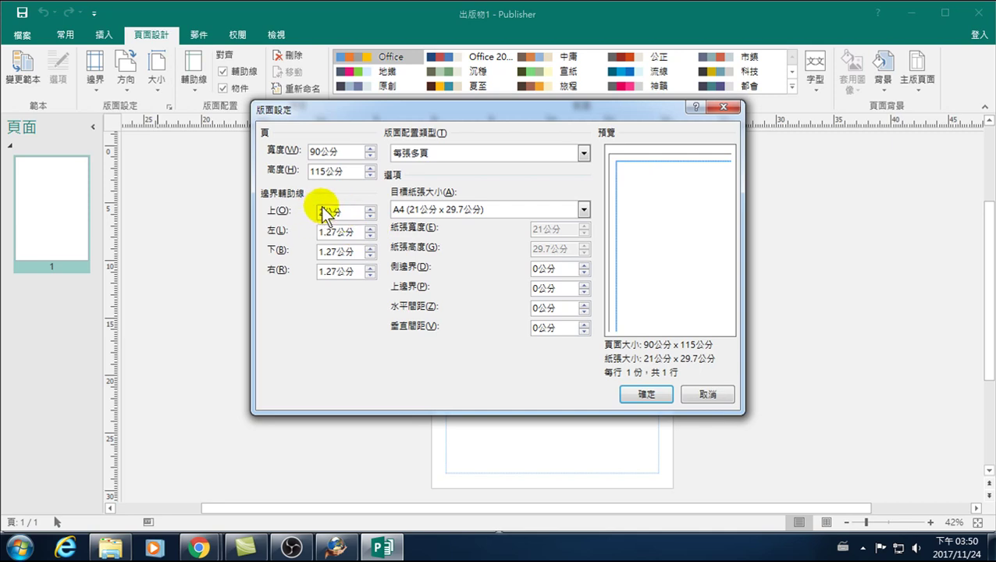
pyautogui.write('2')
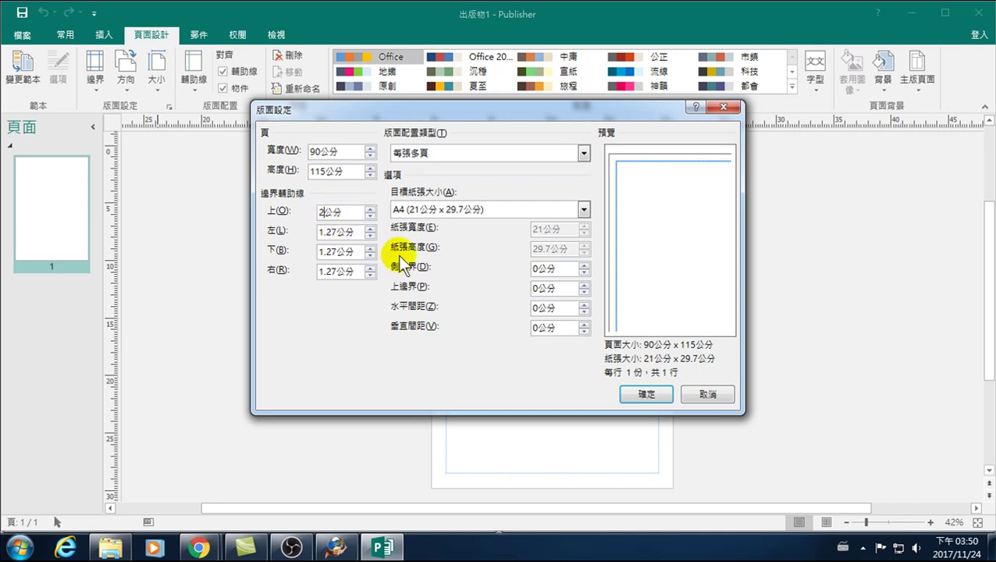
pyautogui.press('Tab')
pyautogui.write('2')
pyautogui.press('Tab')
pyautogui.write('2')
pyautogui.press('Tab')
pyautogui.write('2')
pyautogui.press('Tab')
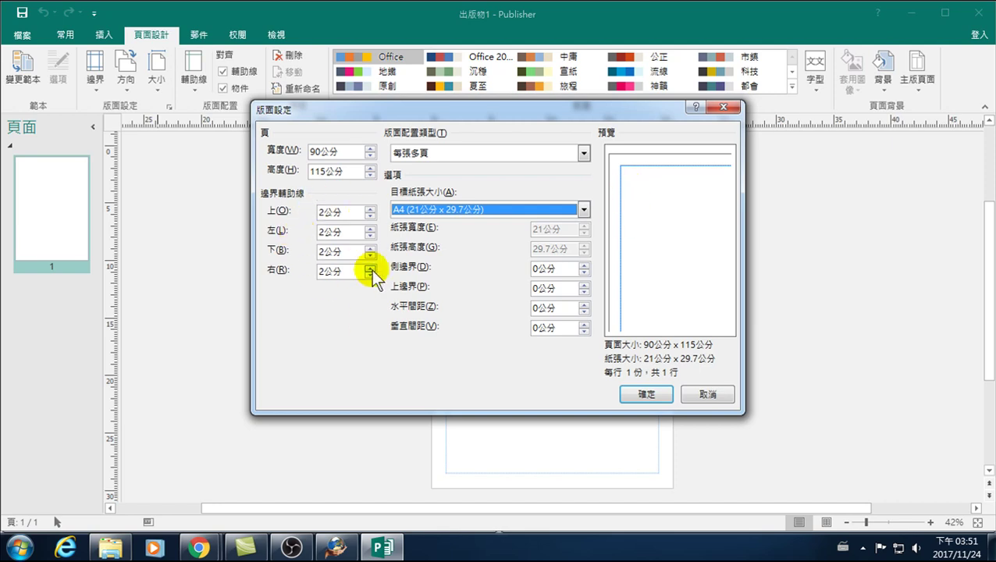
# Change the target paper size to 自訂 (Custom).
pyautogui.click(425, 207)
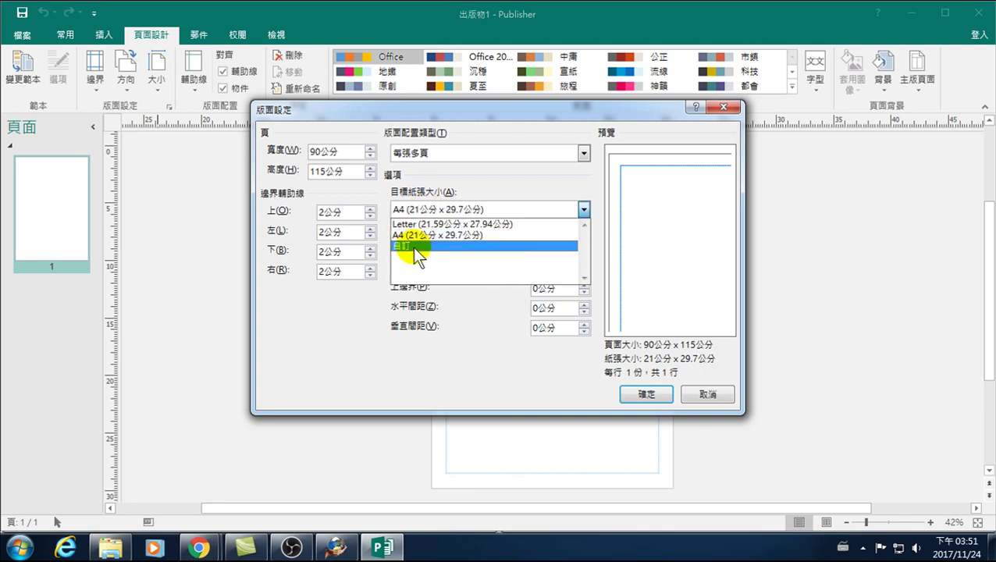
pyautogui.click(415, 242)
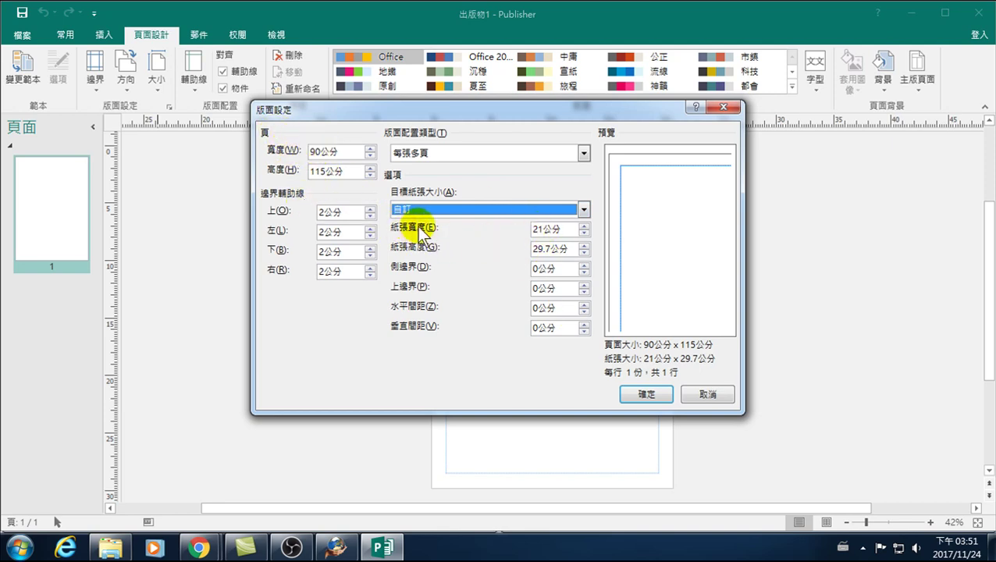
# Set the custom paper width to 90 cm and paper height to 115 cm.
pyautogui.click(542, 229)
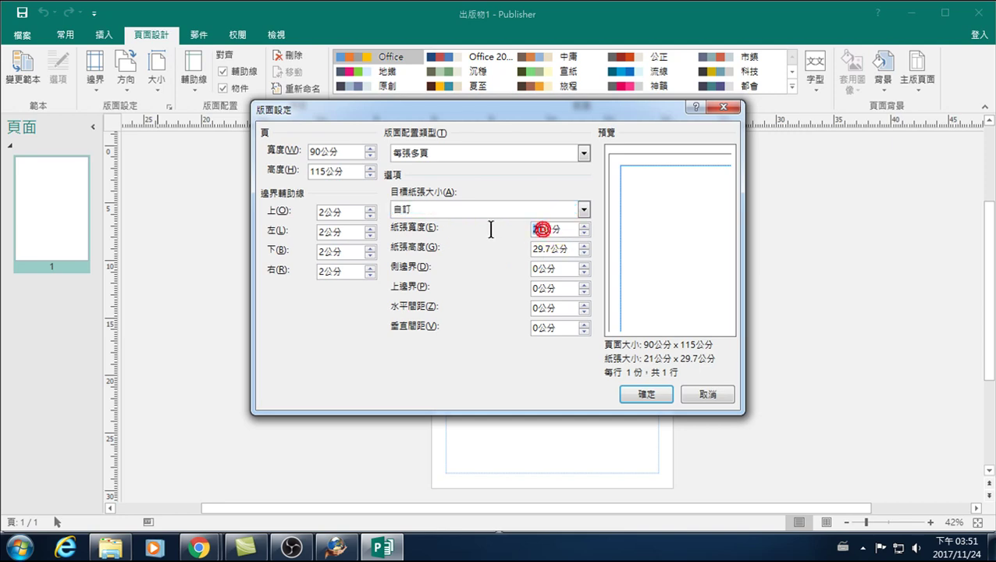
pyautogui.write('90')
pyautogui.click(551, 249)
pyautogui.moveTo(550, 249); pyautogui.dragTo(511, 249)
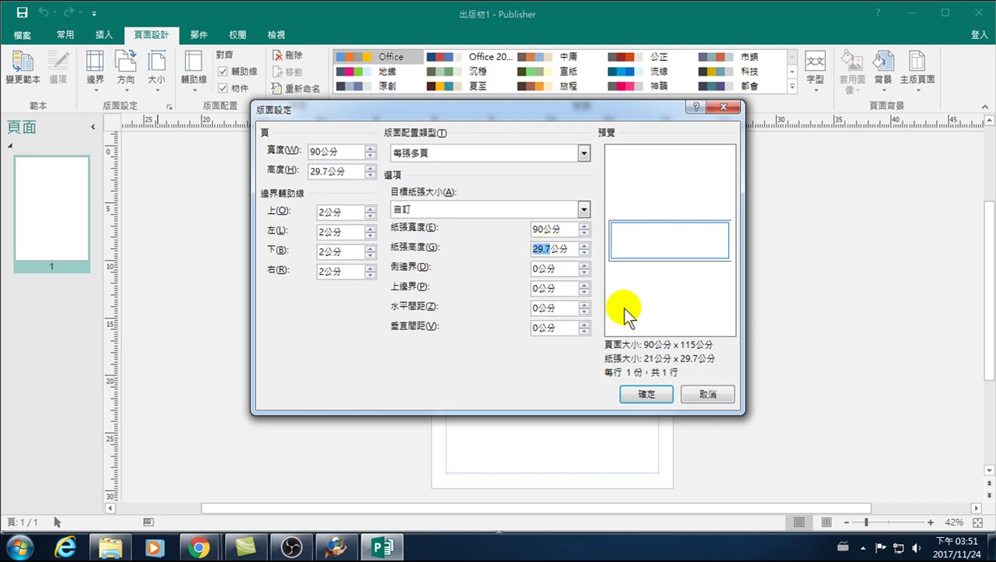
pyautogui.write('115')
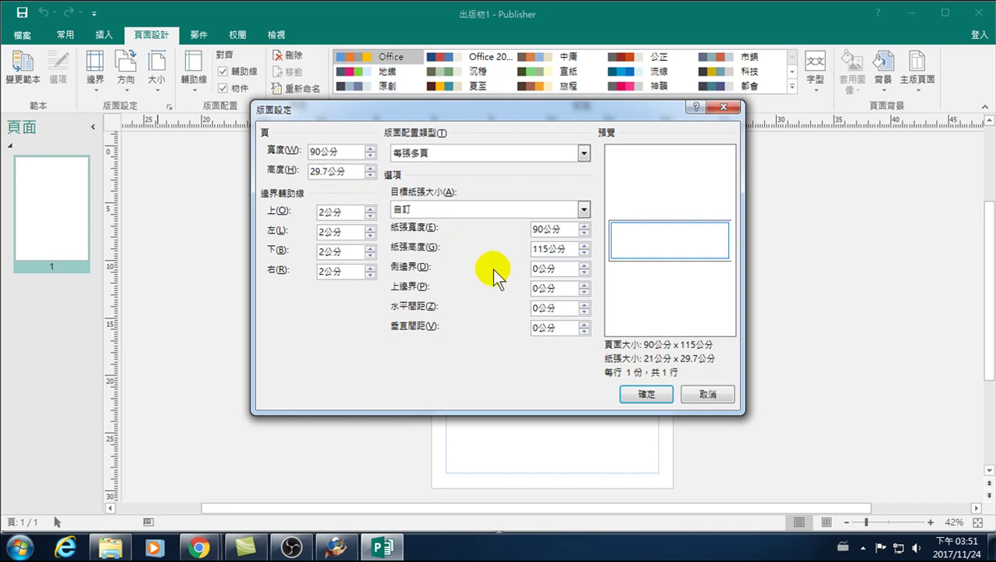
pyautogui.click(543, 269)
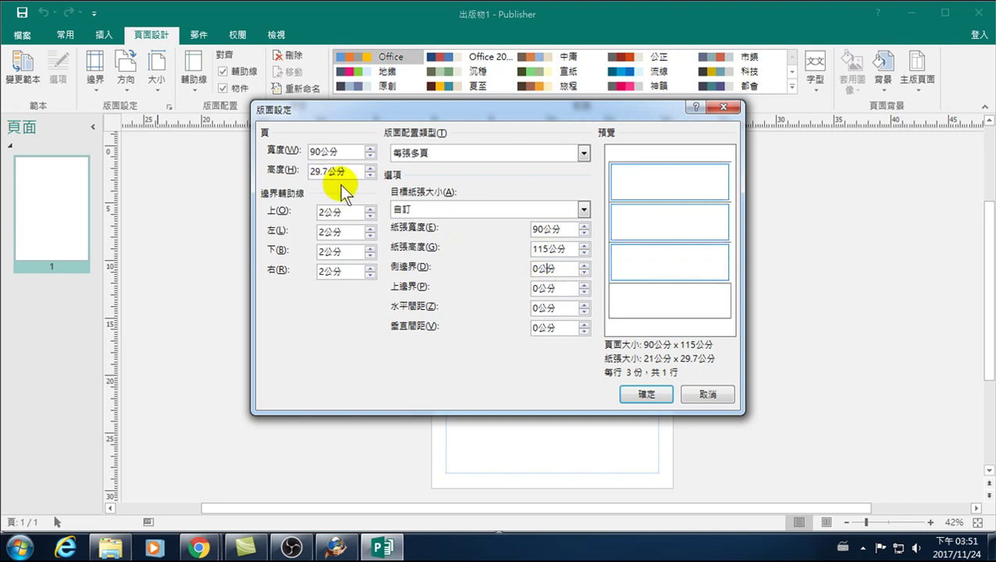
# Restore the page height field to 115 cm.
pyautogui.moveTo(328, 171); pyautogui.dragTo(285, 171)
pyautogui.write('115公分')
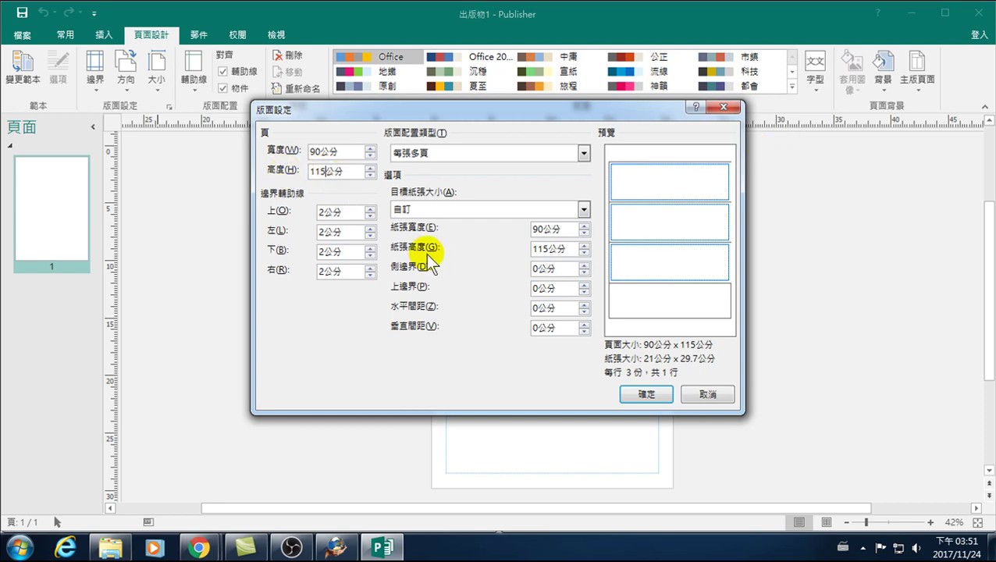
pyautogui.click(543, 270)
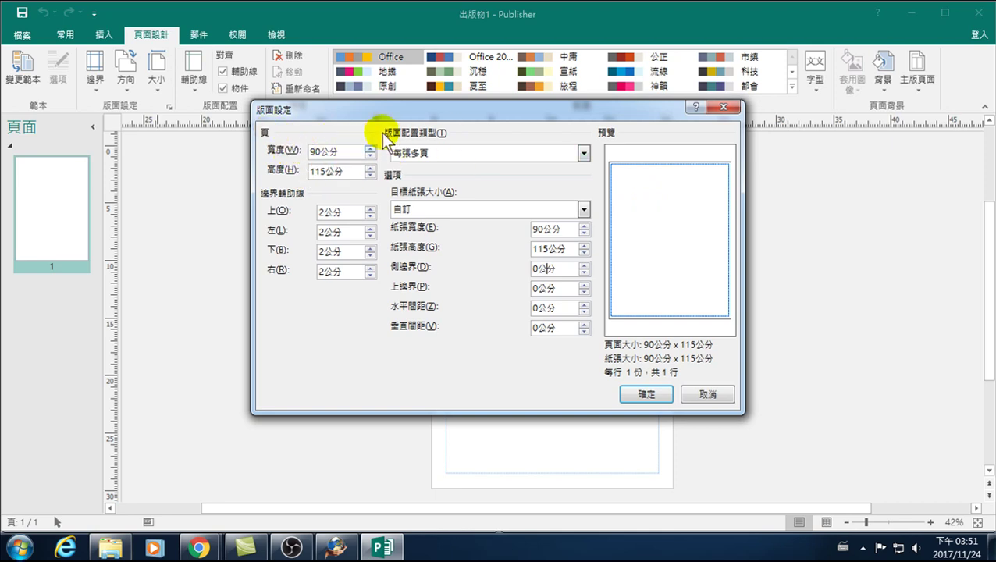
pyautogui.click(417, 153)
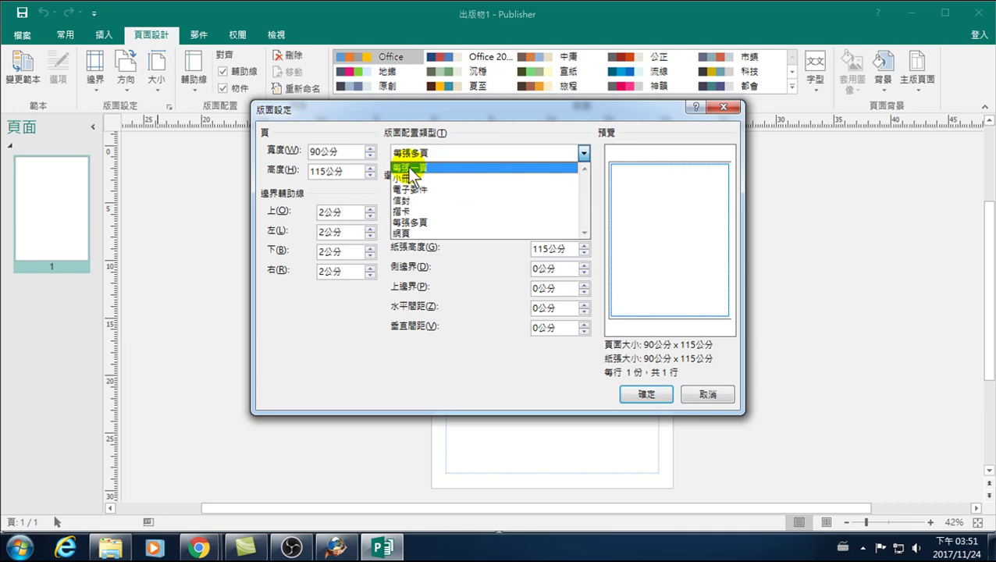
pyautogui.click(463, 355)
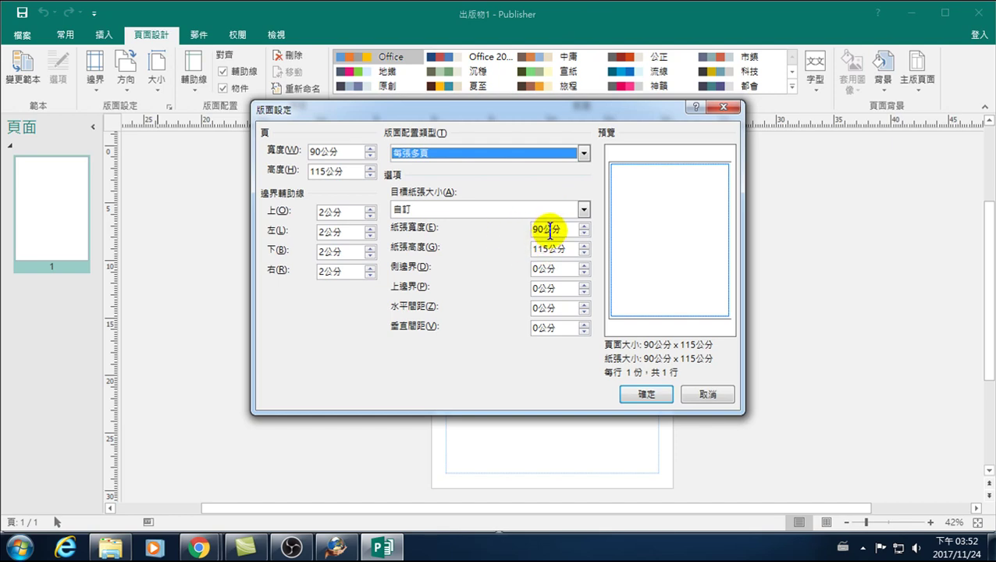
pyautogui.click(413, 209)
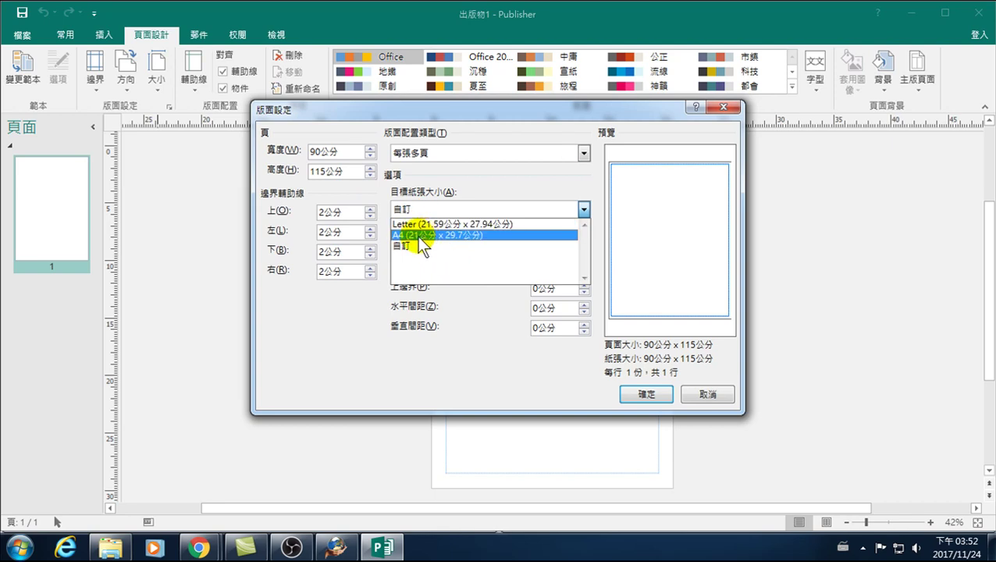
pyautogui.click(478, 343)
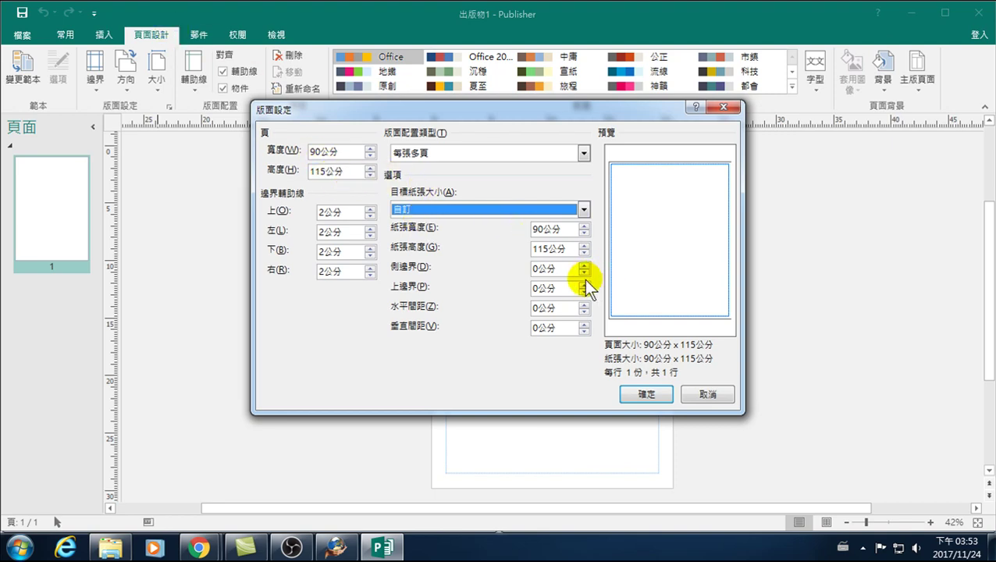
# Confirm Page Setup with 確定 and scroll to check the 90 × 115 cm page.
pyautogui.click(647, 394)
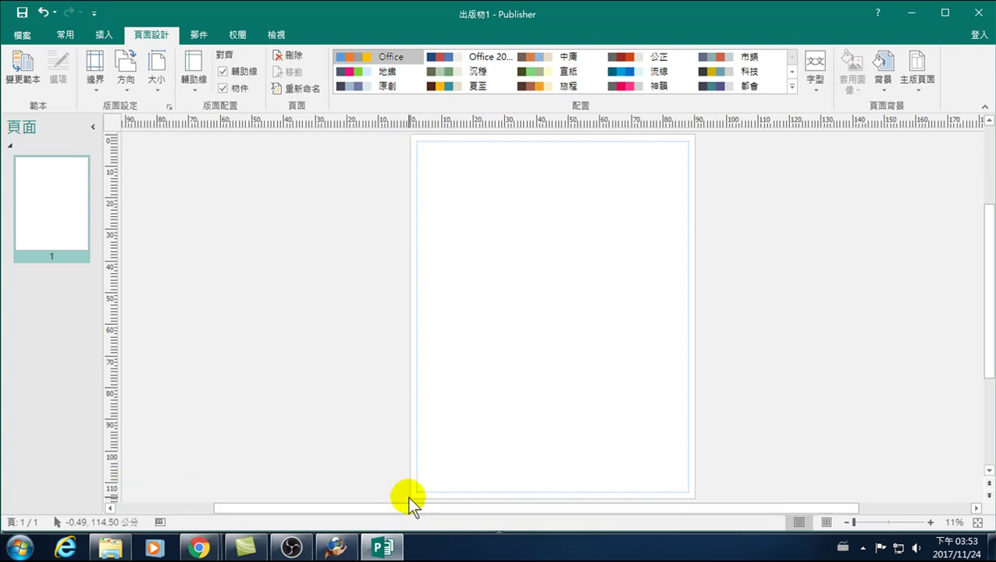
pyautogui.scroll(-1, 316, 493)
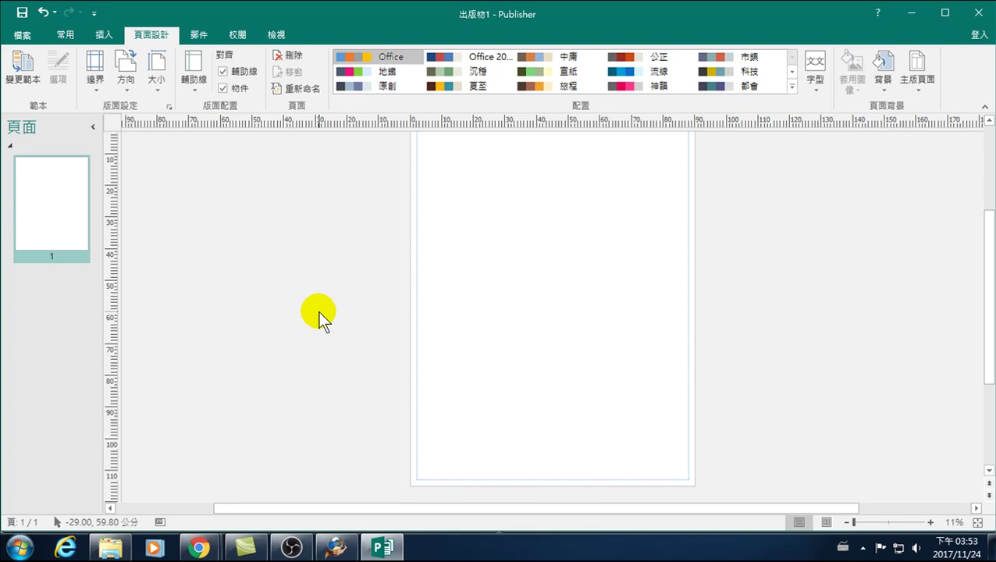
pyautogui.scroll(2, 328, 242)
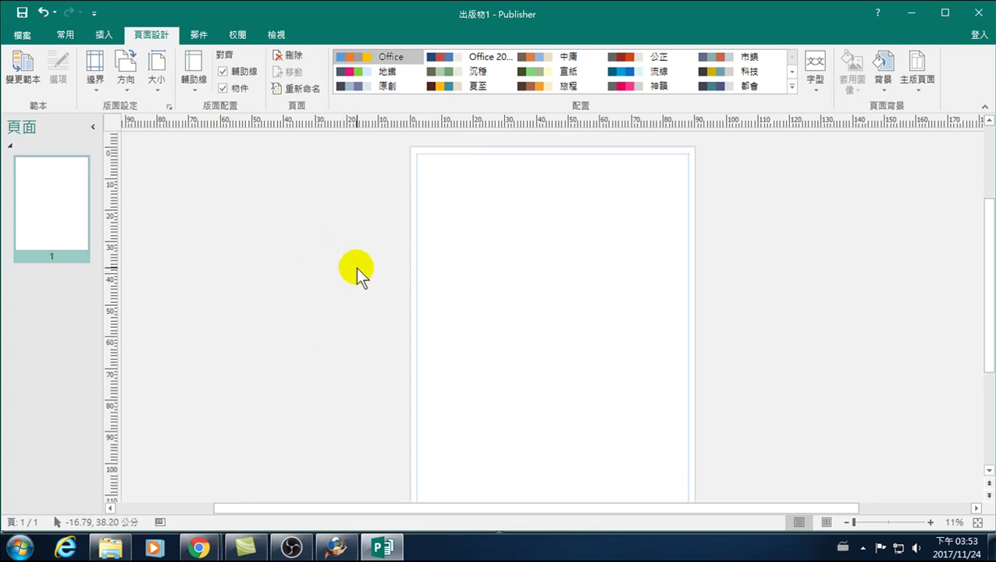